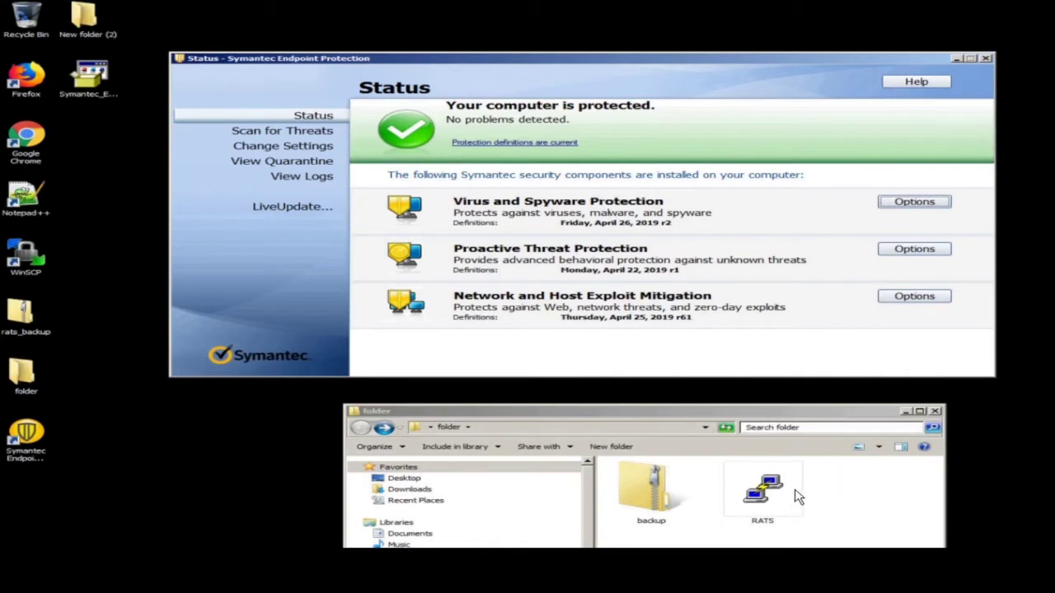
Launch the RATS program from the folder twice, cancelling the PuTTY Configuration window each time.
double_click(760, 493)
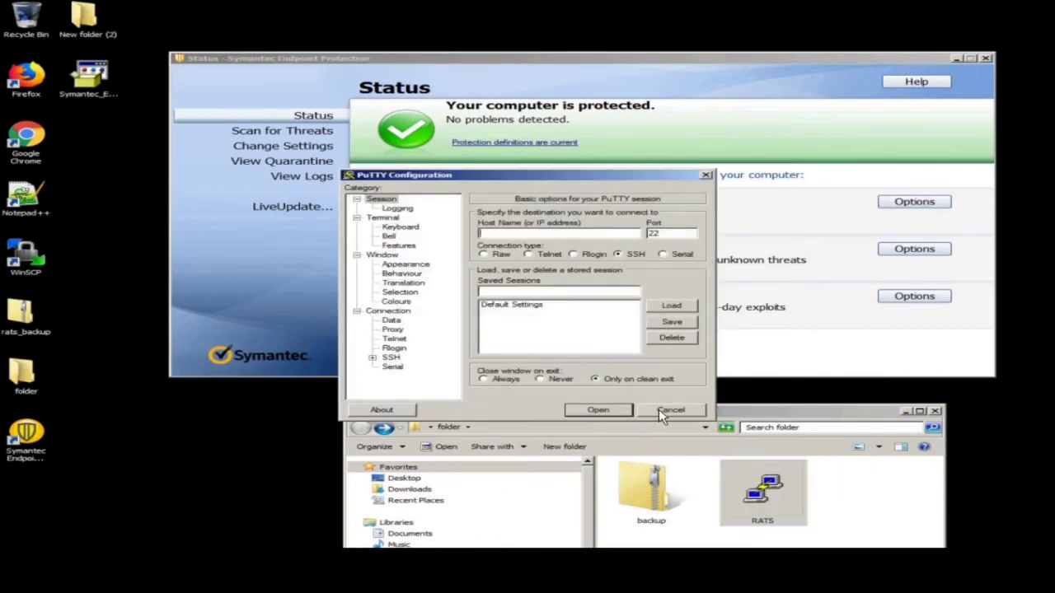
click(658, 409)
double_click(767, 482)
click(688, 414)
click(851, 489)
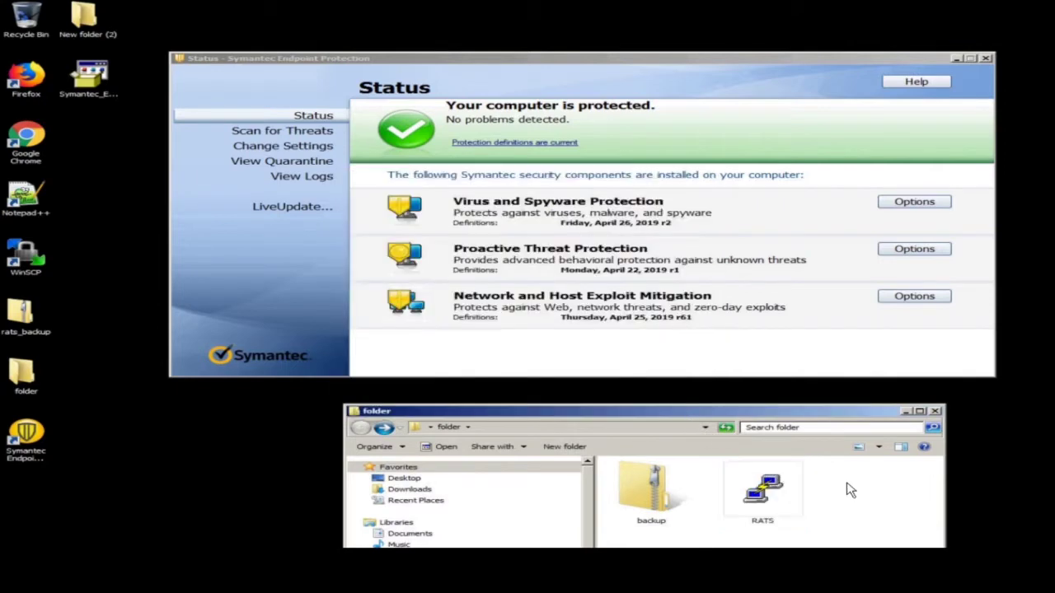
click(761, 492)
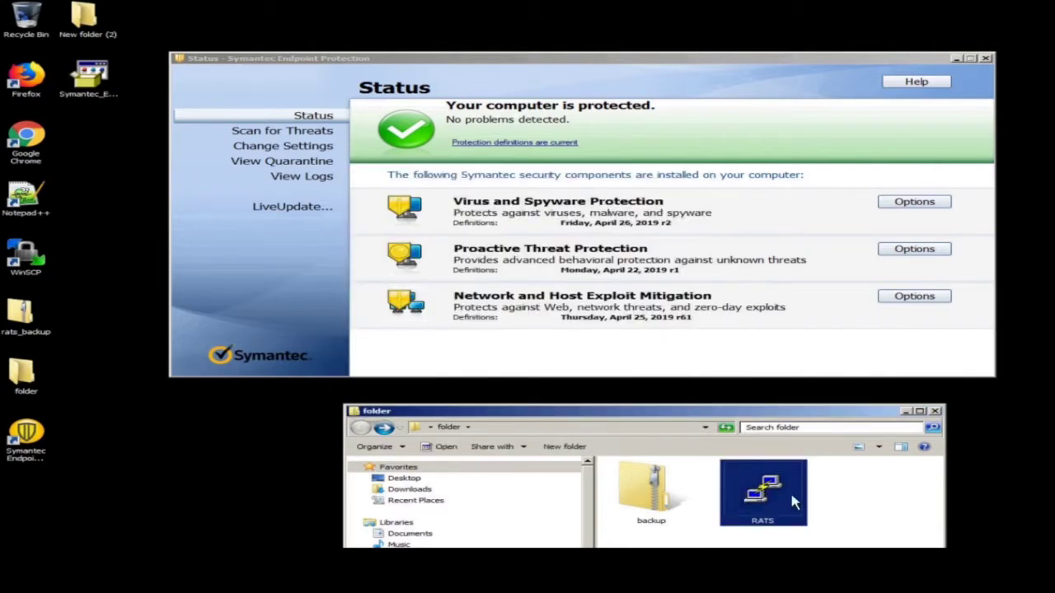
click(866, 506)
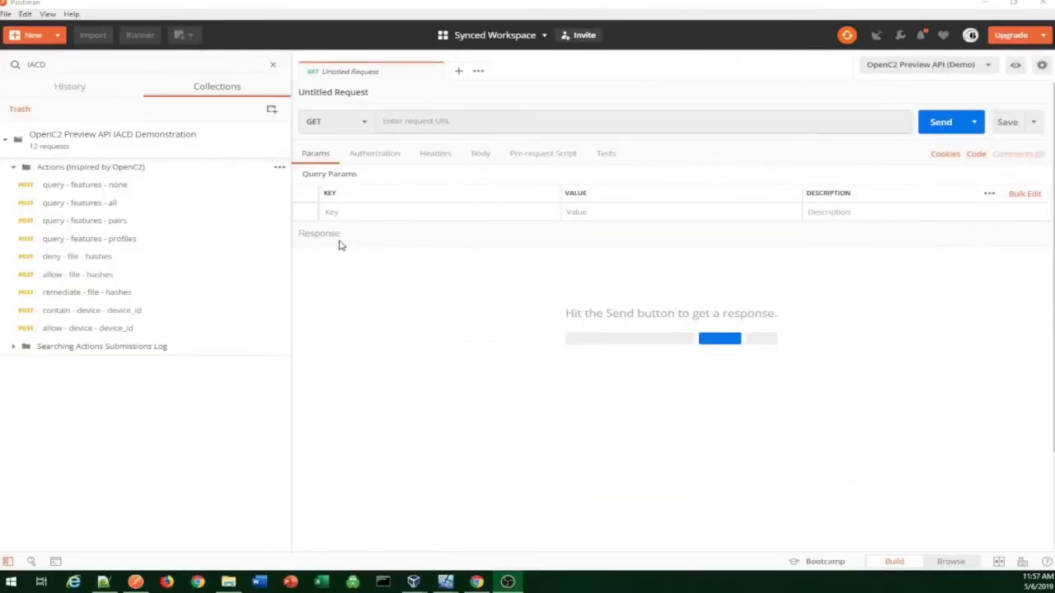
Switch to Postman, open the "query - features - all" request, show its JSON body and send it.
click(104, 208)
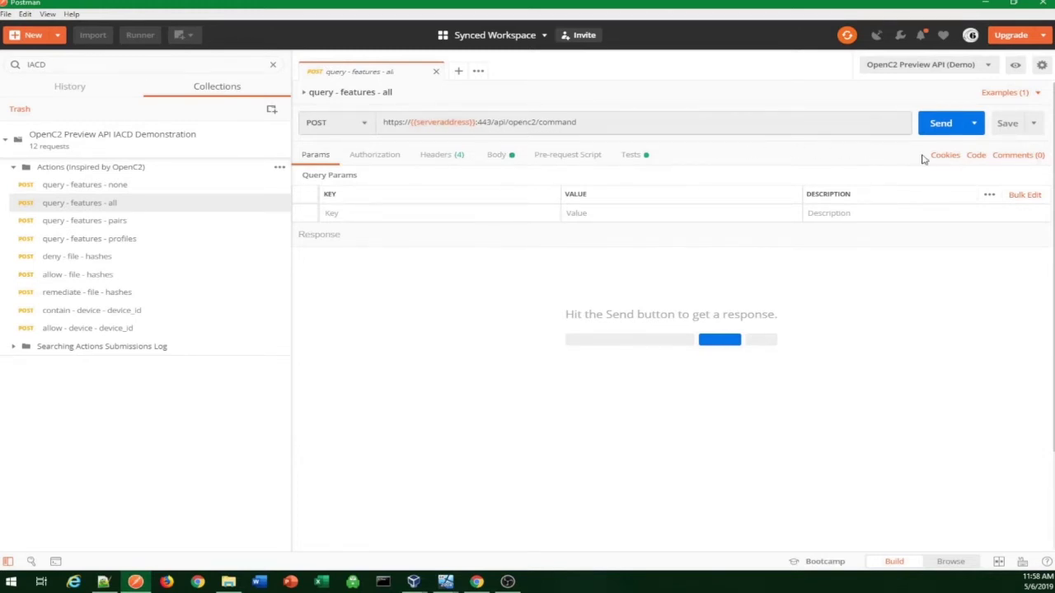
click(501, 156)
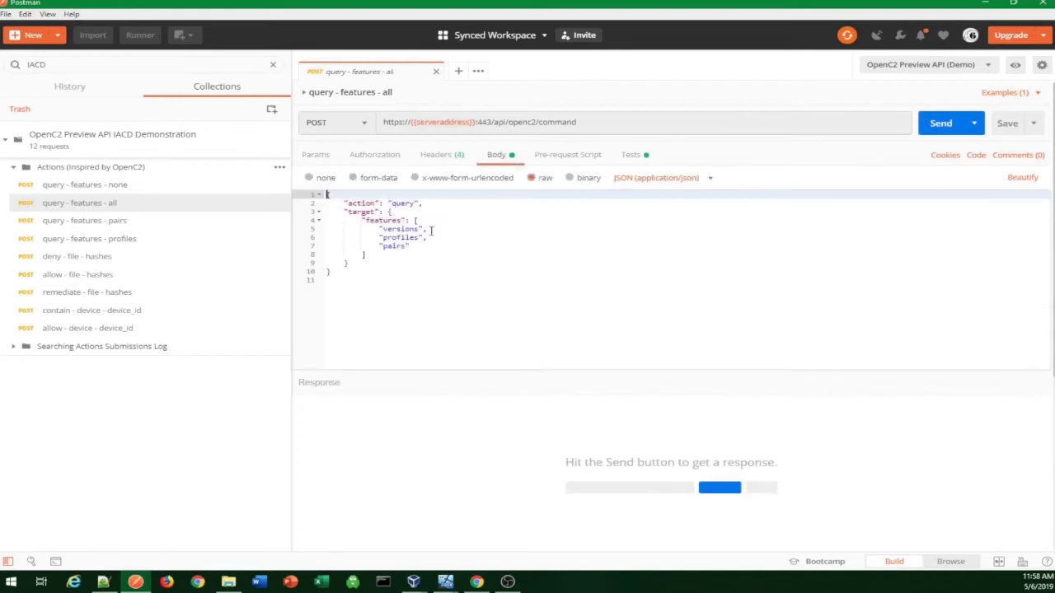
click(938, 134)
drag(730, 366, 744, 292)
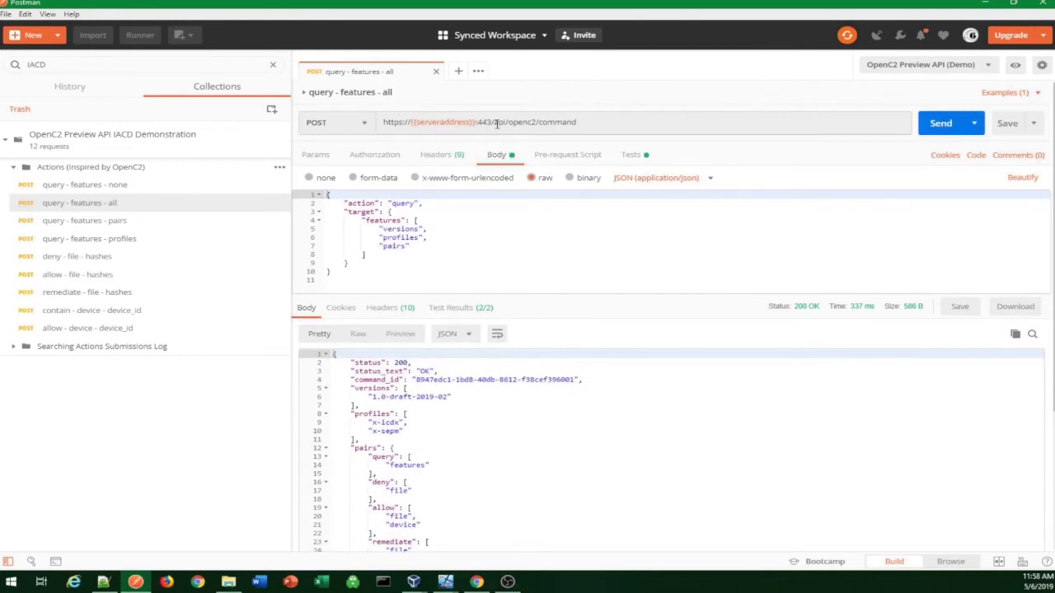
Examine the request's /api/openc2/command endpoint, its requested features, and the versions, profiles and pairs in the response.
drag(492, 122, 586, 125)
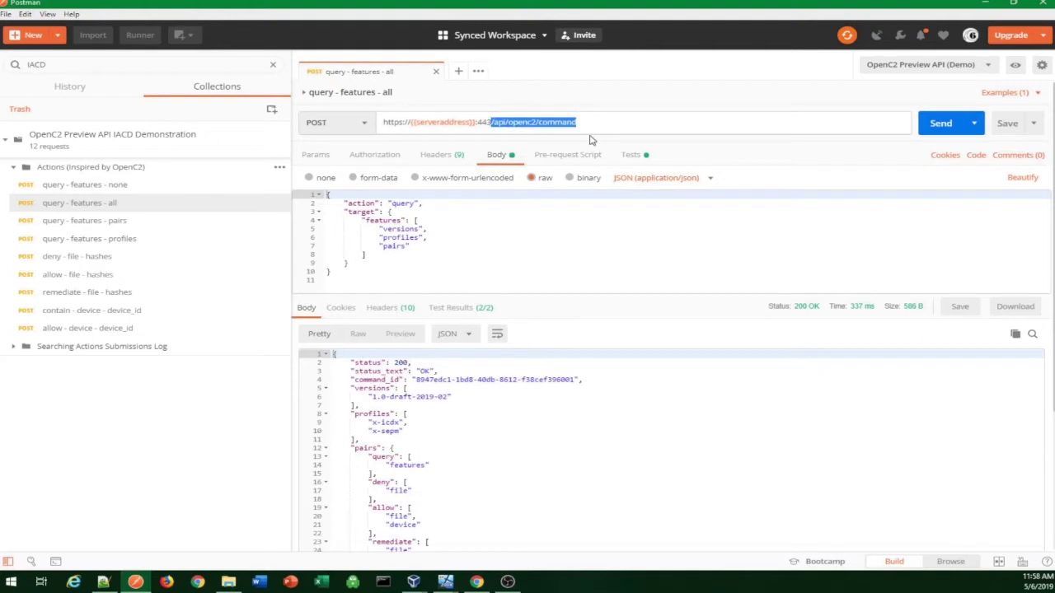
click(408, 230)
click(403, 237)
click(401, 246)
drag(451, 398, 377, 397)
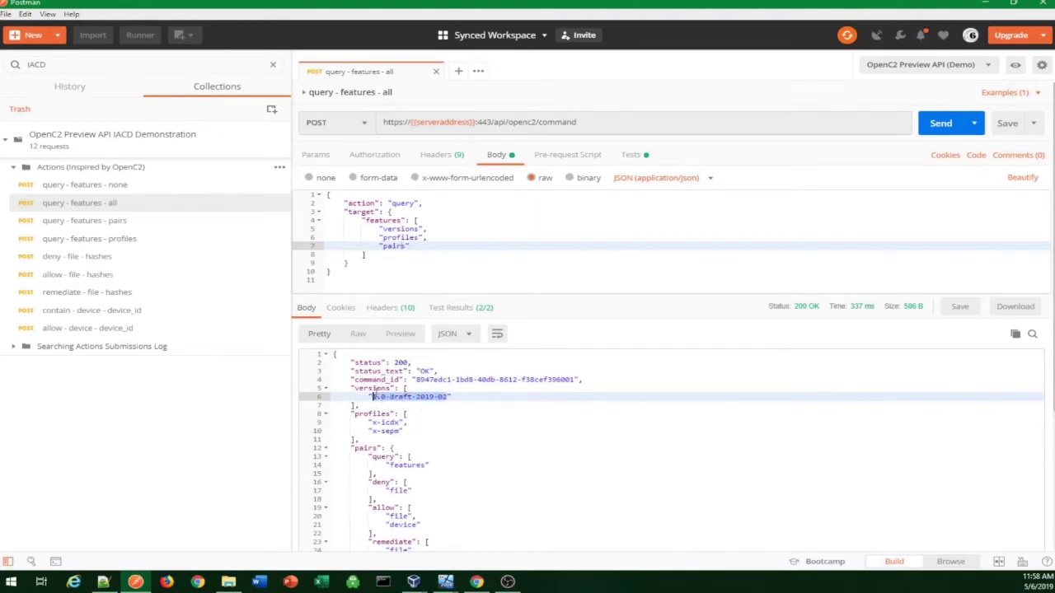
click(444, 397)
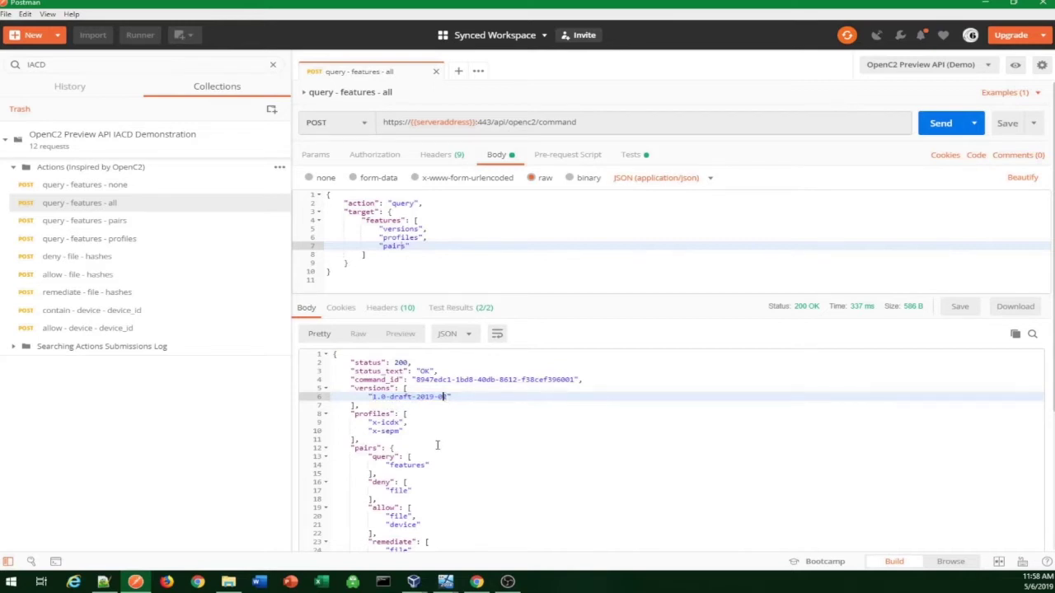
scroll(376, 424, down, 1)
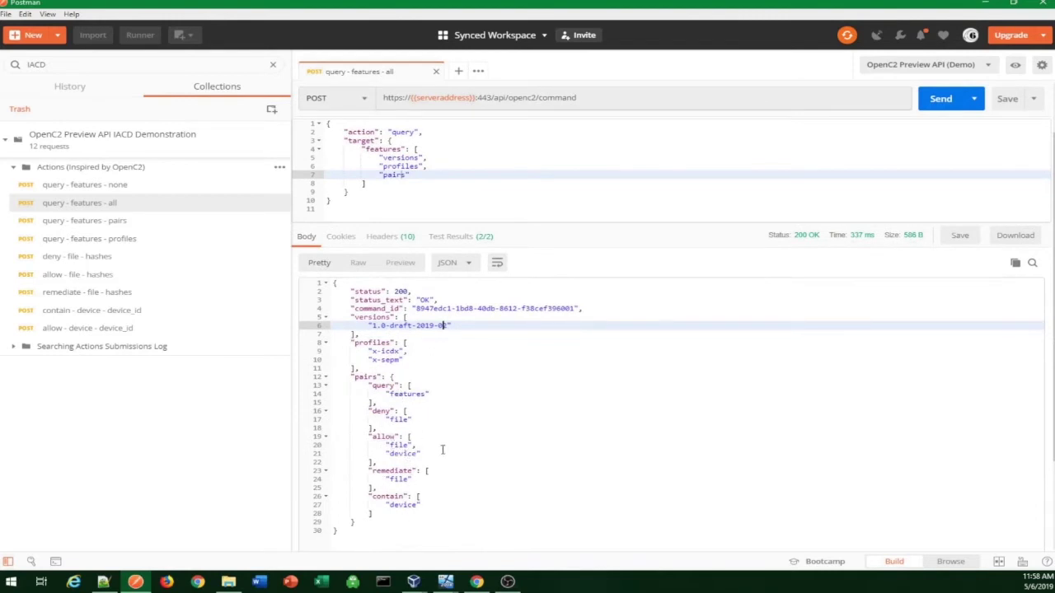
scroll(390, 365, up, 1)
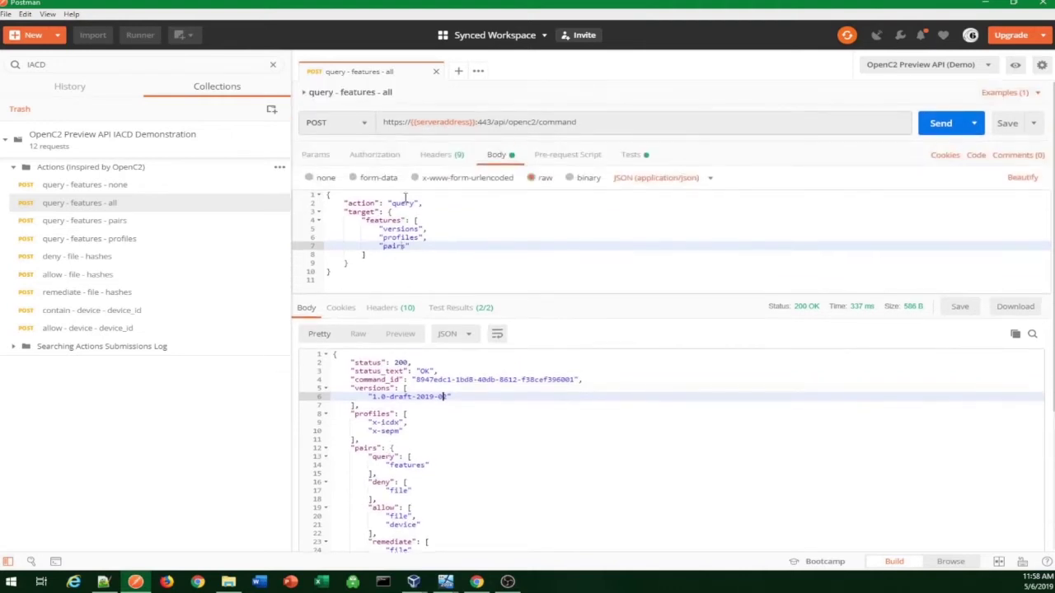
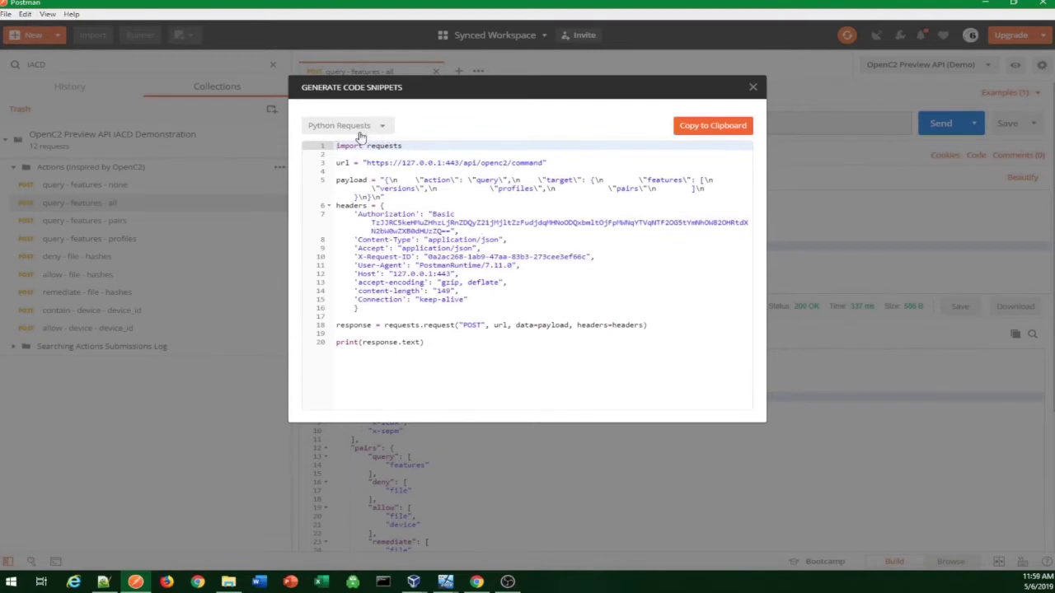
Review the request's generated code snippets as Python Requests and NodeJS Request, and close the snippet window.
drag(451, 346, 332, 146)
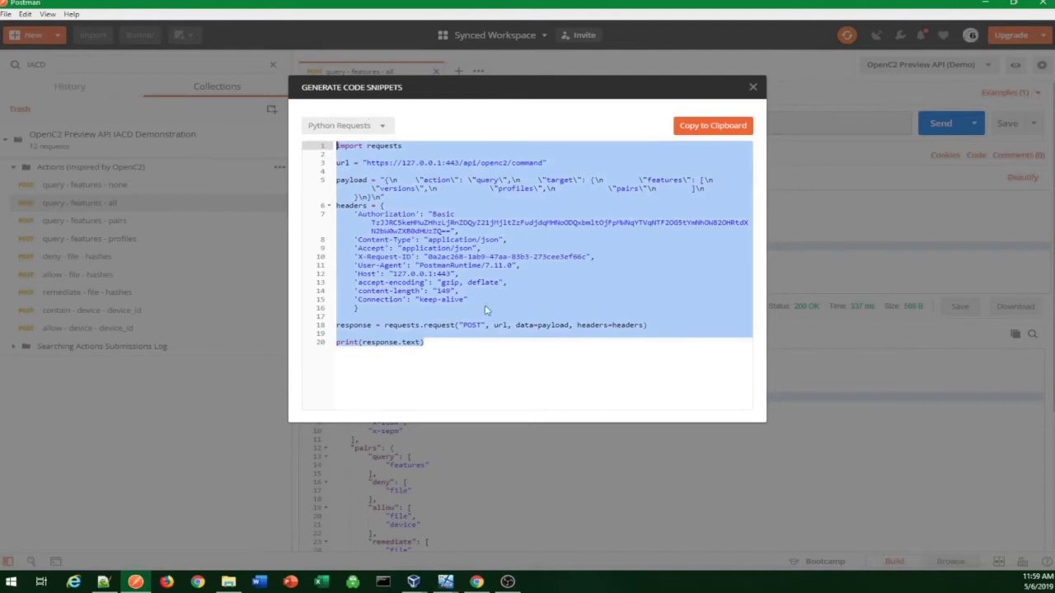
click(383, 126)
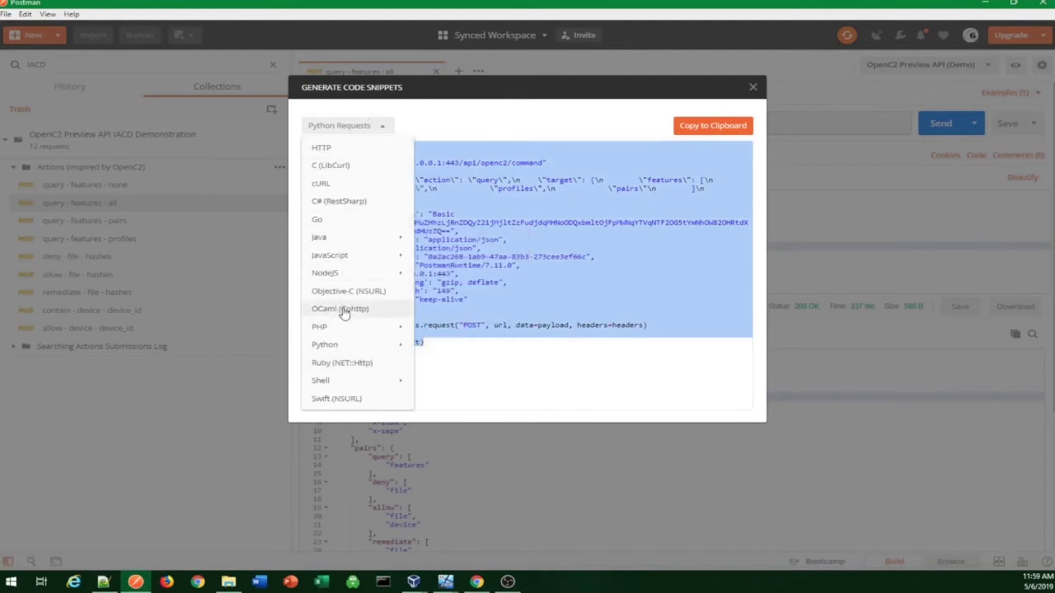
mouse_move(352, 275)
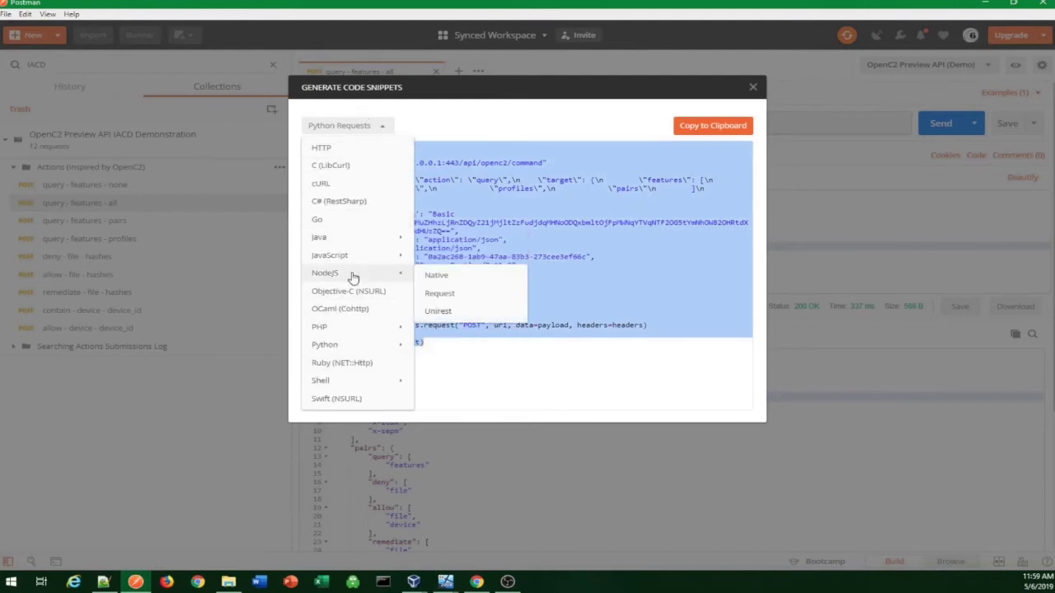
click(480, 295)
drag(458, 367, 319, 142)
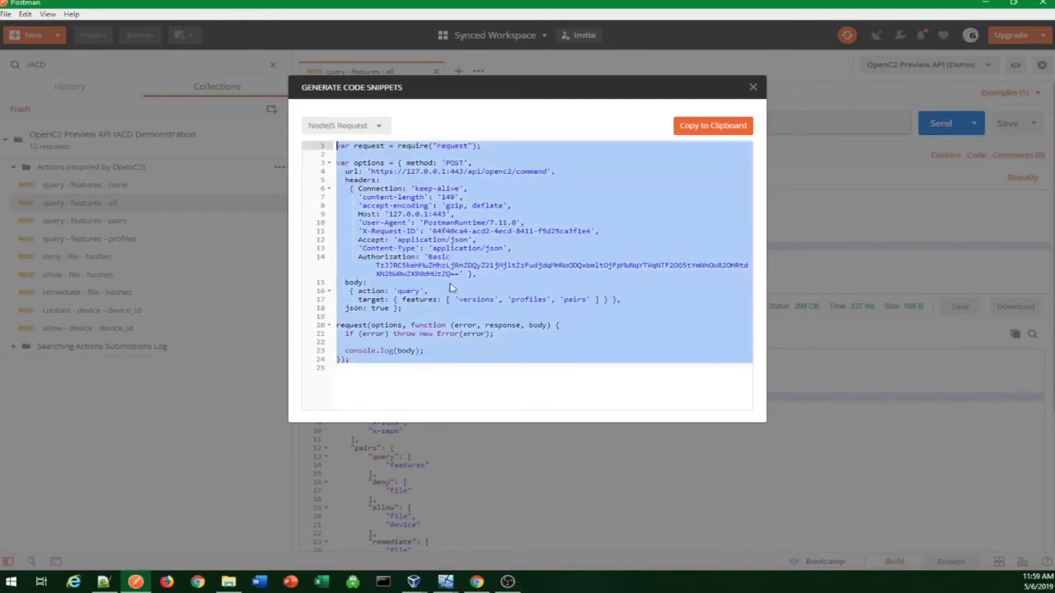
click(517, 353)
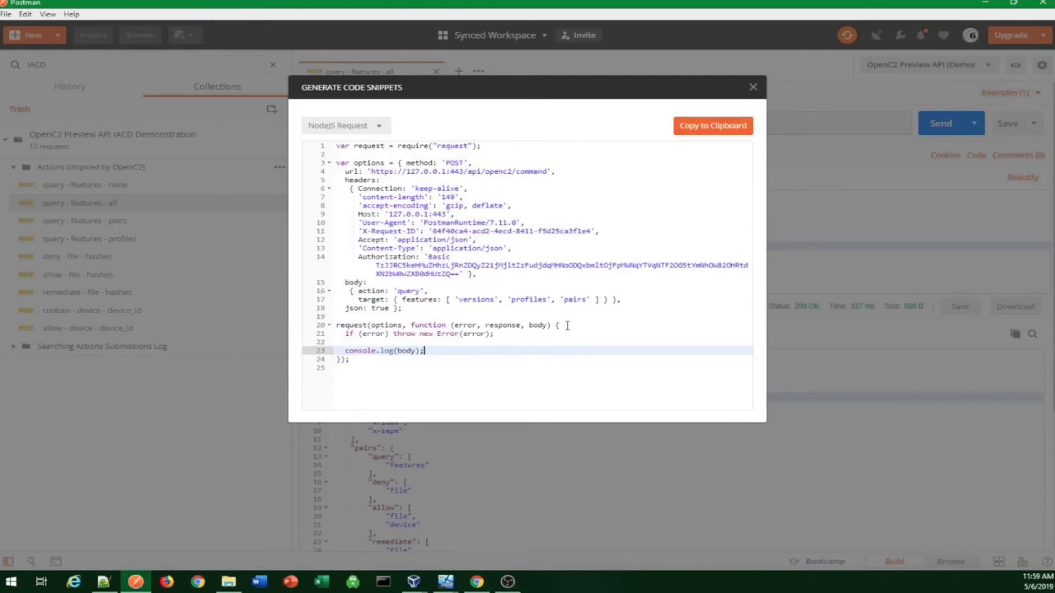
click(752, 88)
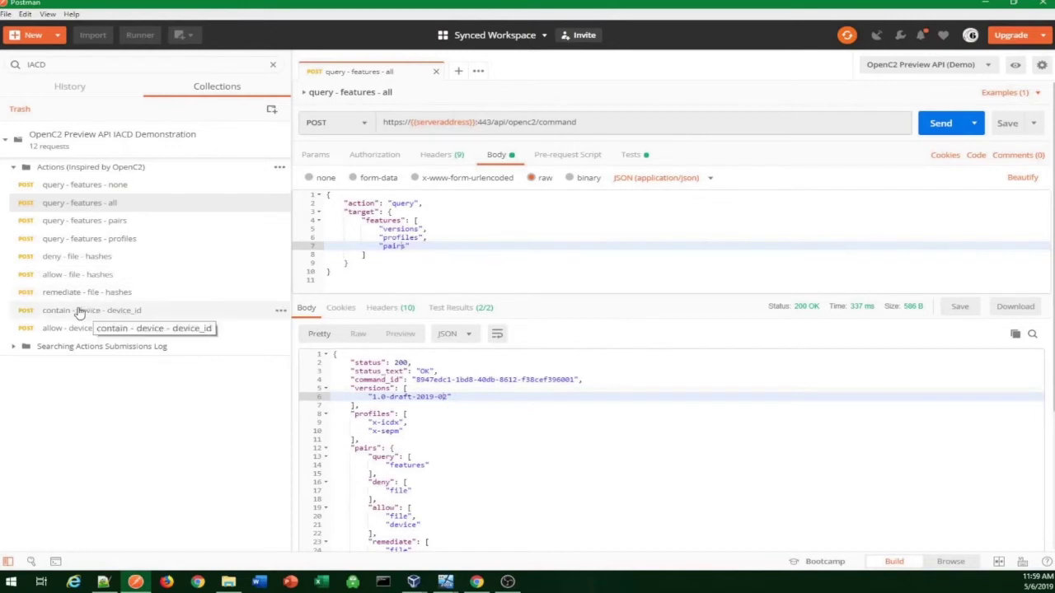
Open the "deny - file - hashes" request, show its SHA-256 body, send it and review the response.
click(66, 259)
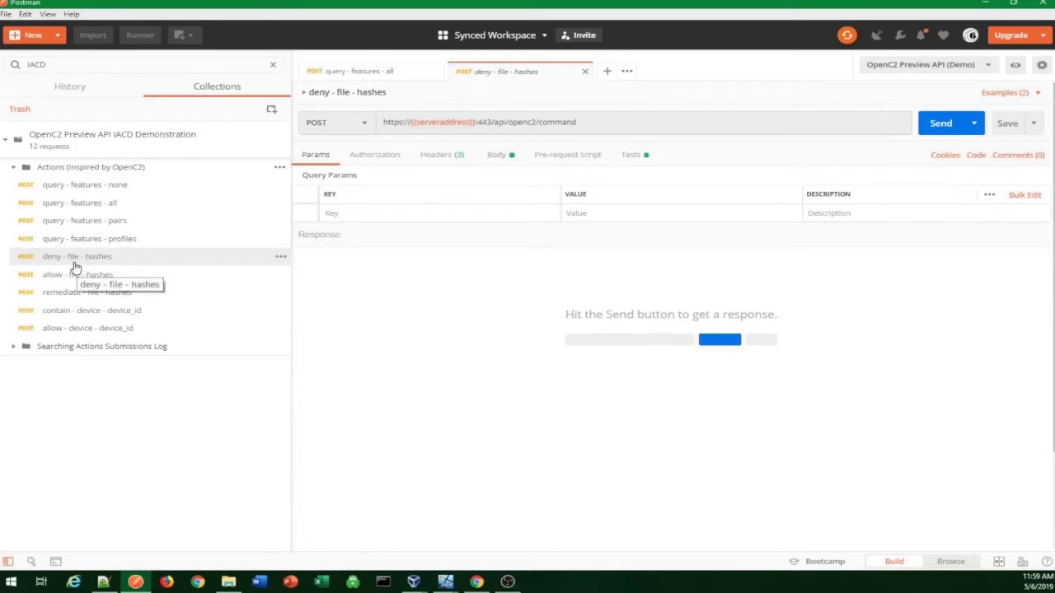
click(497, 158)
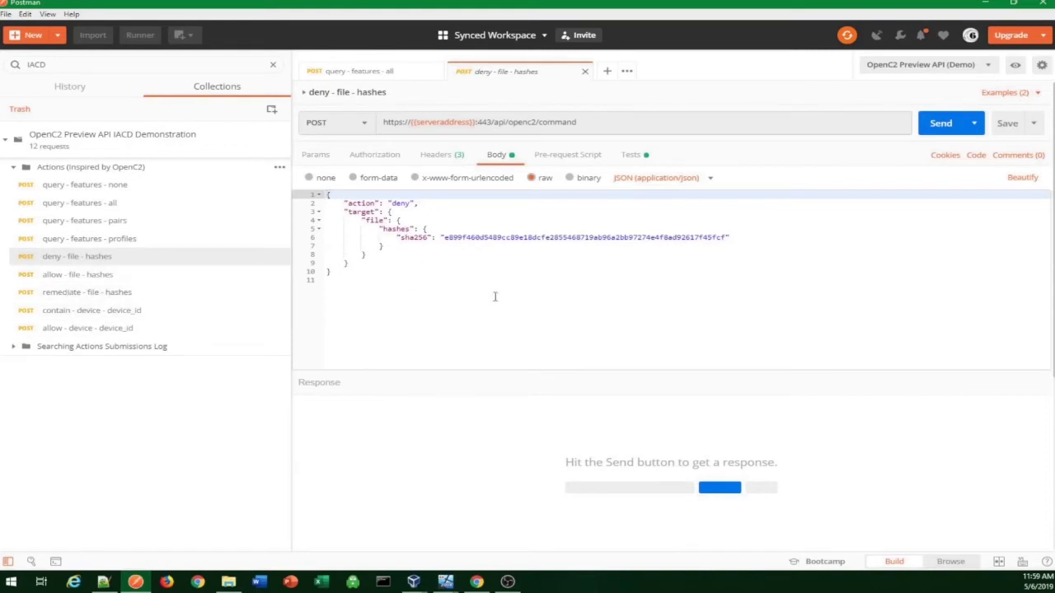
click(941, 125)
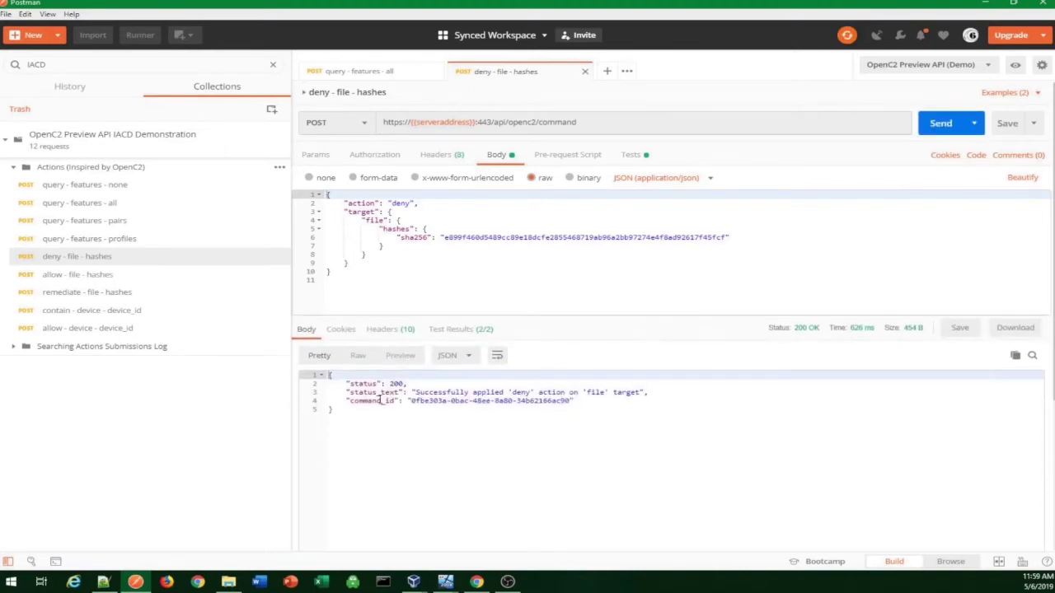
drag(349, 412, 321, 371)
click(416, 409)
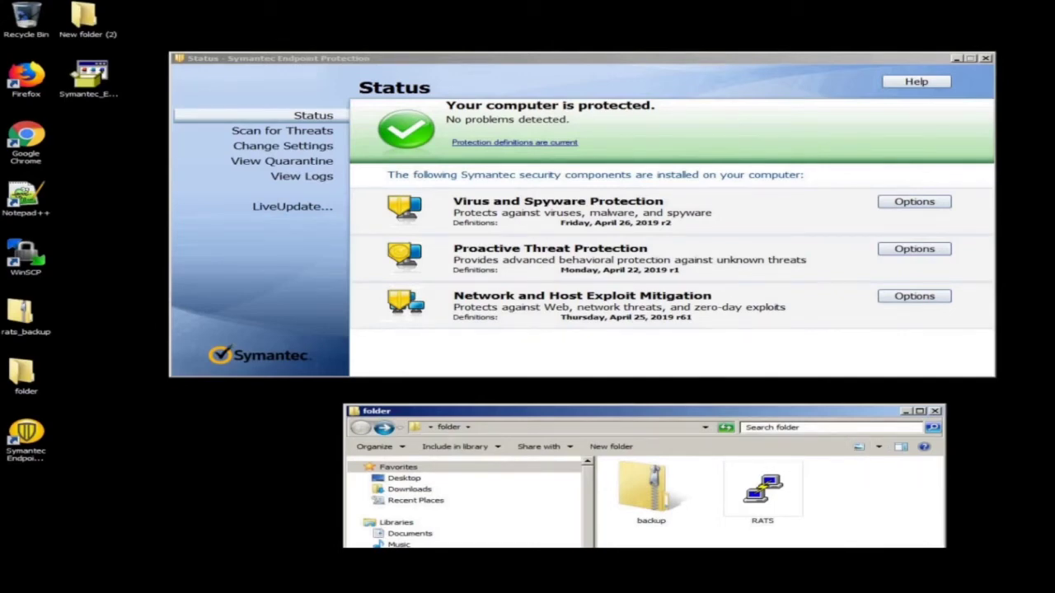
Switch to the Symantec-protected endpoint, launch and cancel RATS, and update the client's policy profile through Troubleshooting.
double_click(762, 493)
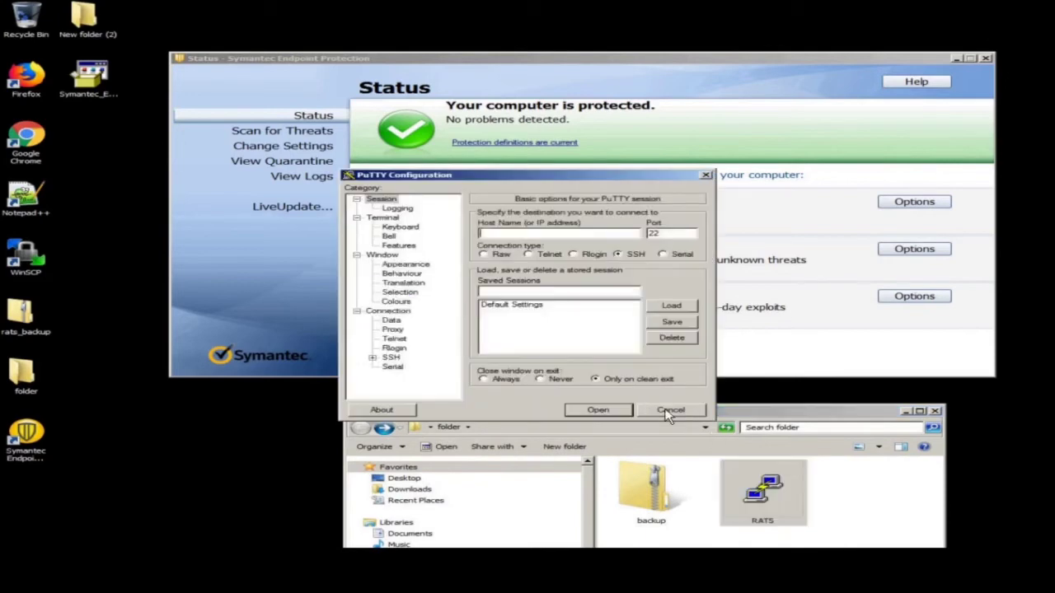
click(670, 411)
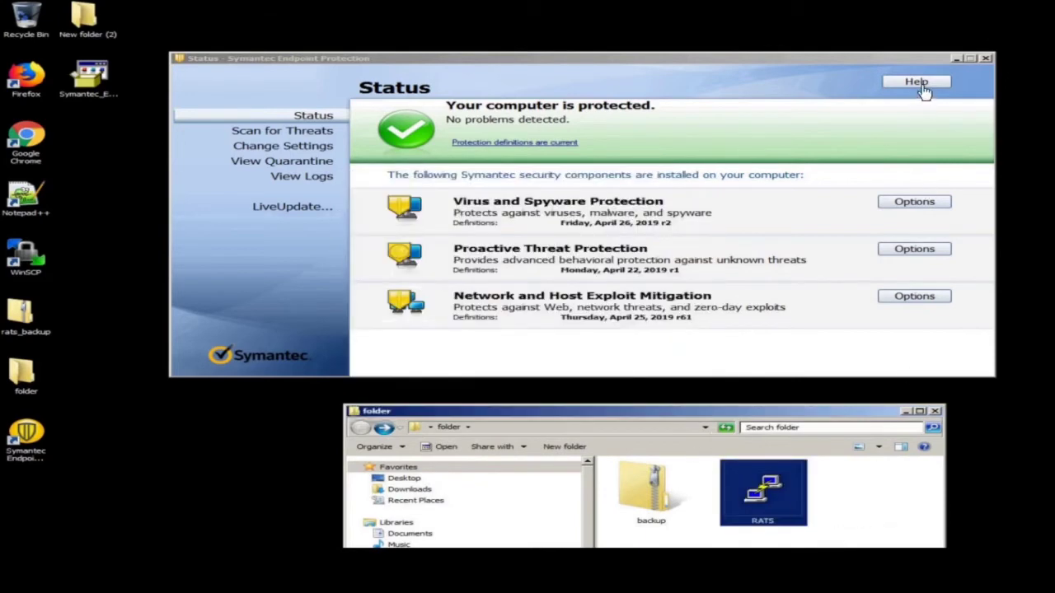
click(920, 85)
click(897, 106)
click(511, 270)
click(746, 331)
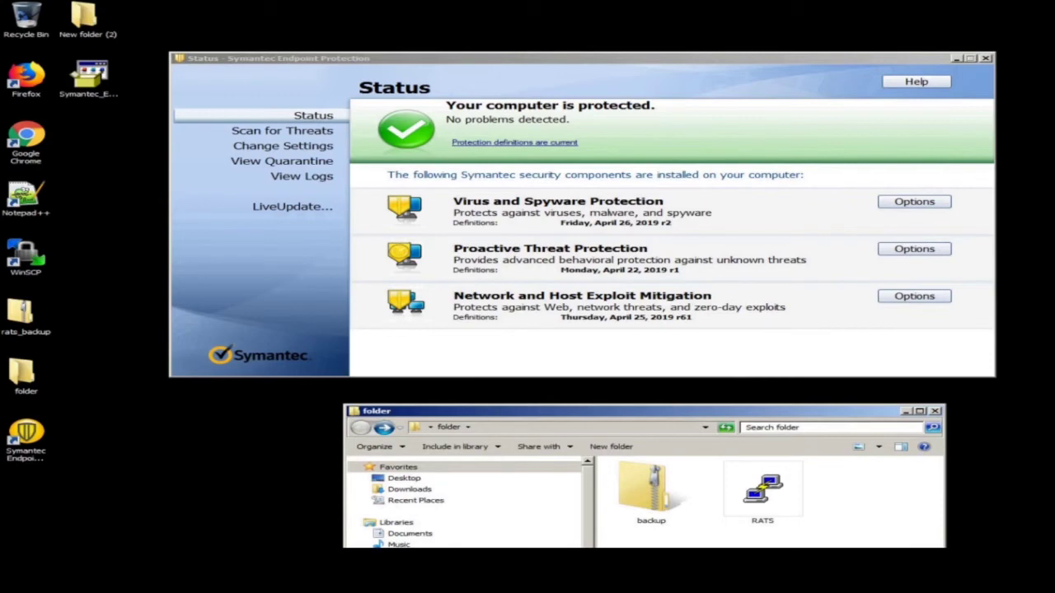
Try to launch RATS again from the folder, dismissing any message it brings up.
click(767, 494)
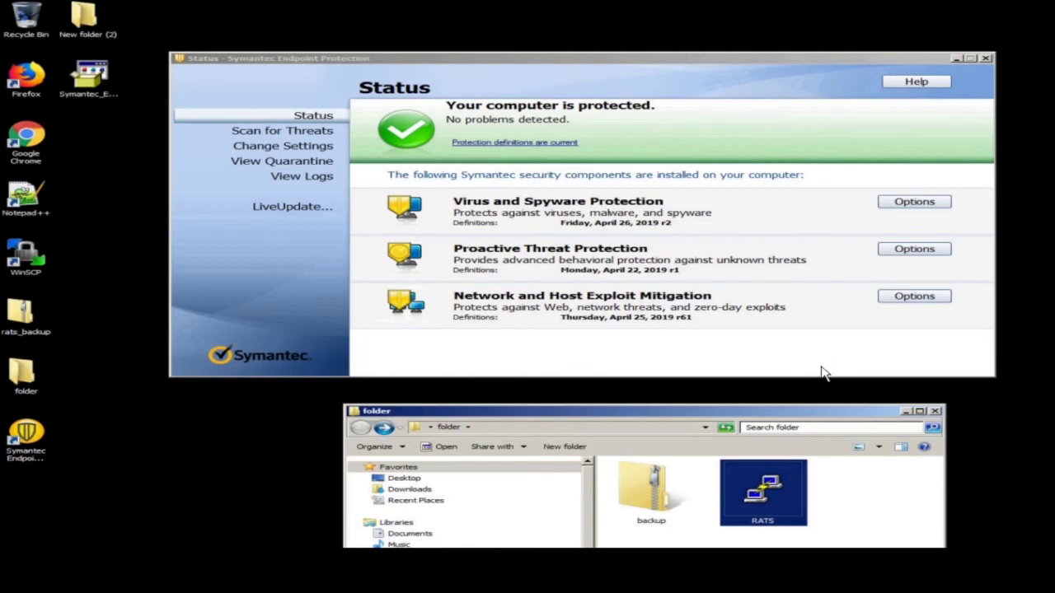
click(862, 490)
click(770, 493)
double_click(768, 489)
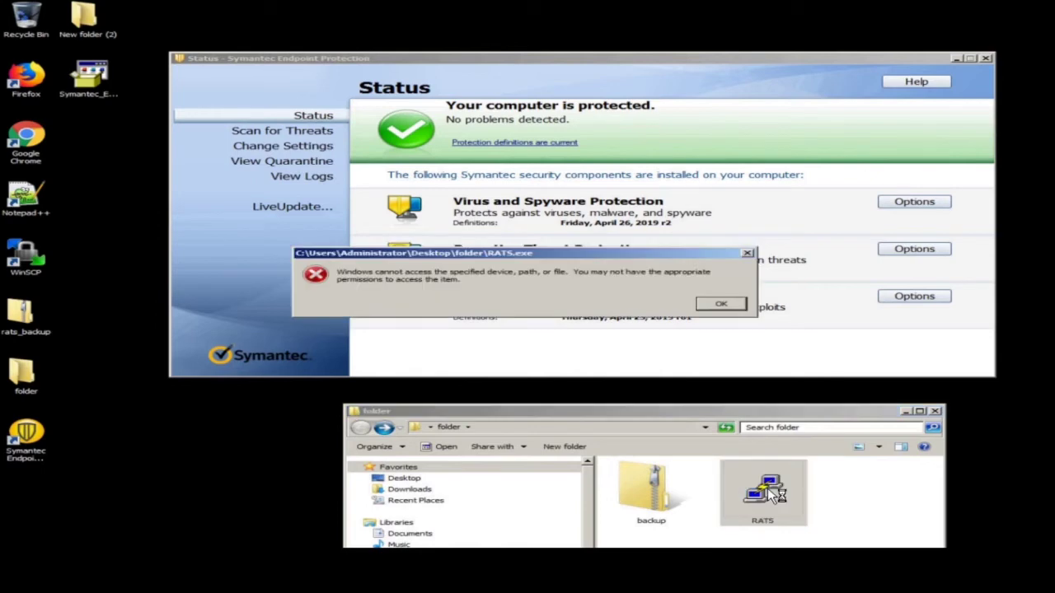
click(714, 305)
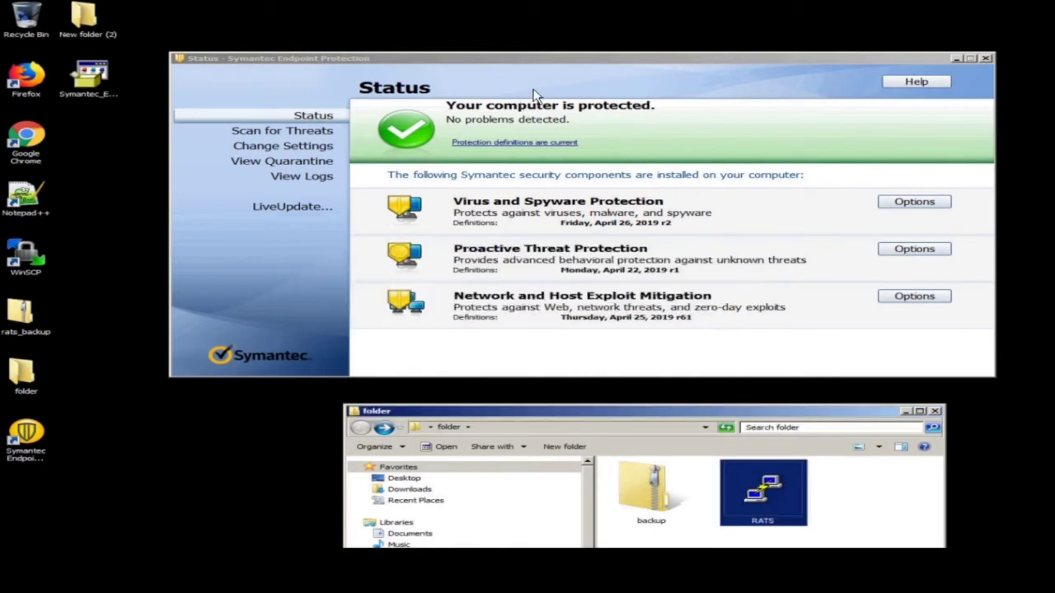
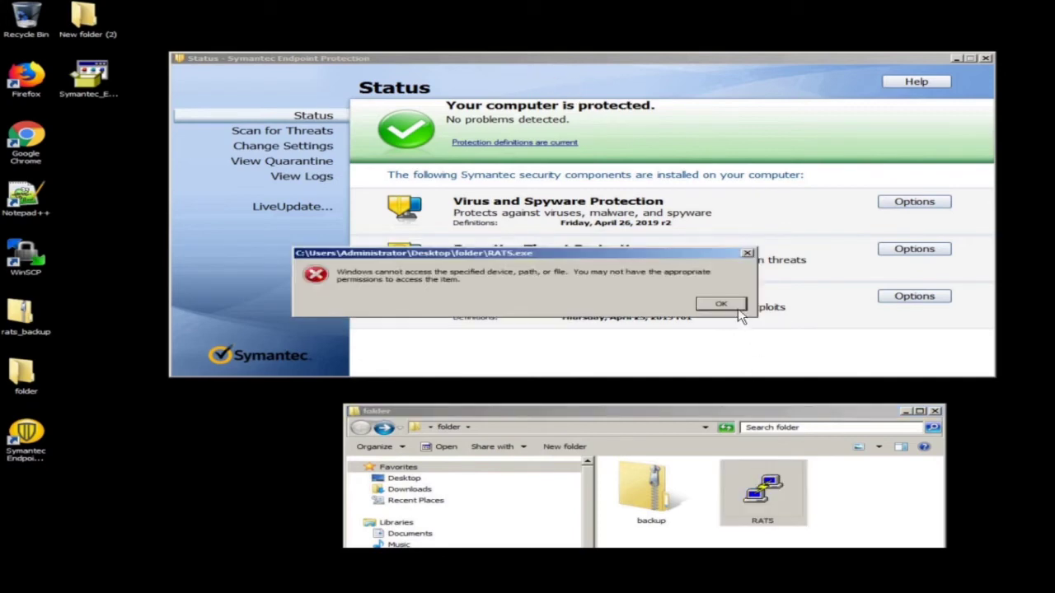
click(738, 302)
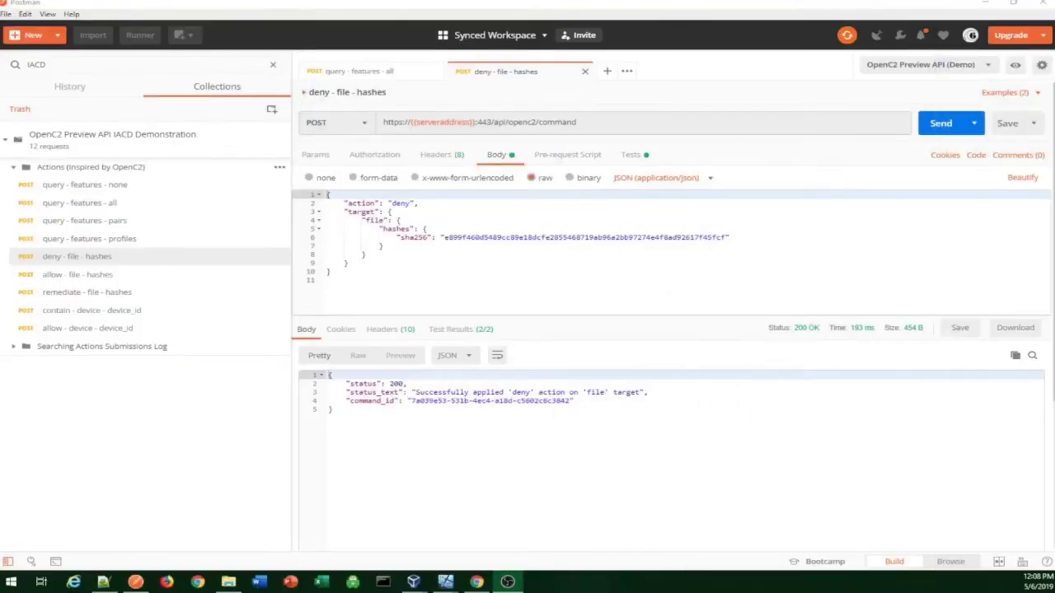
Switch to Postman, open the "remediate - file - hashes" request, show its JSON body and send it.
click(131, 299)
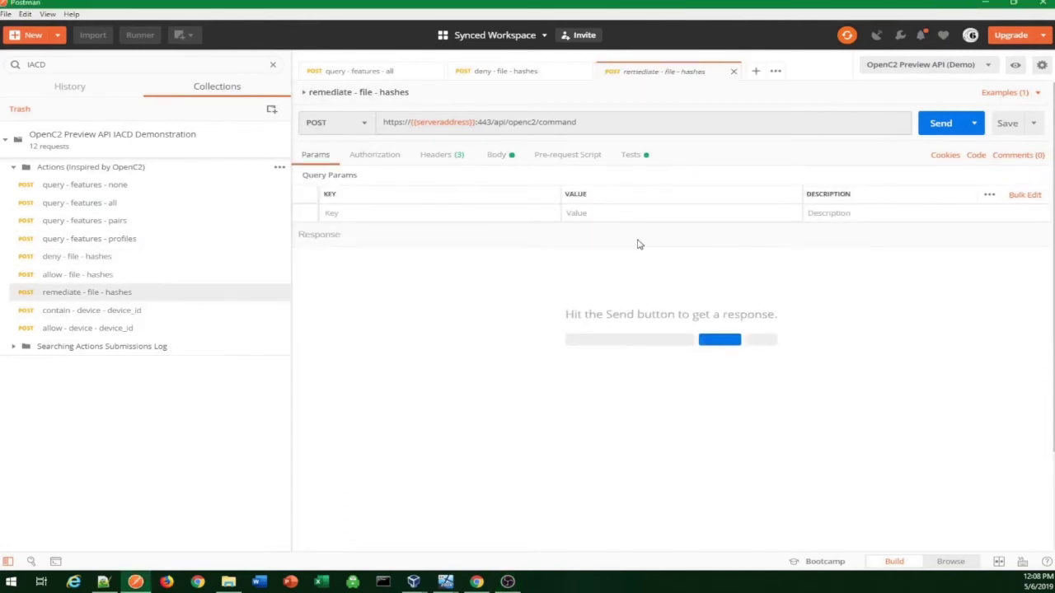
click(495, 156)
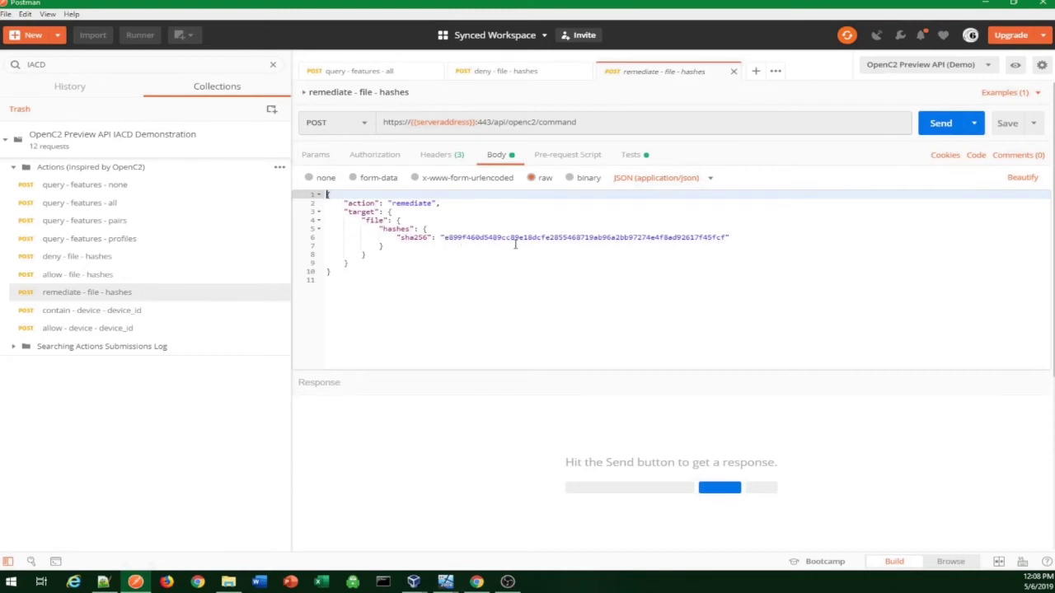
click(938, 124)
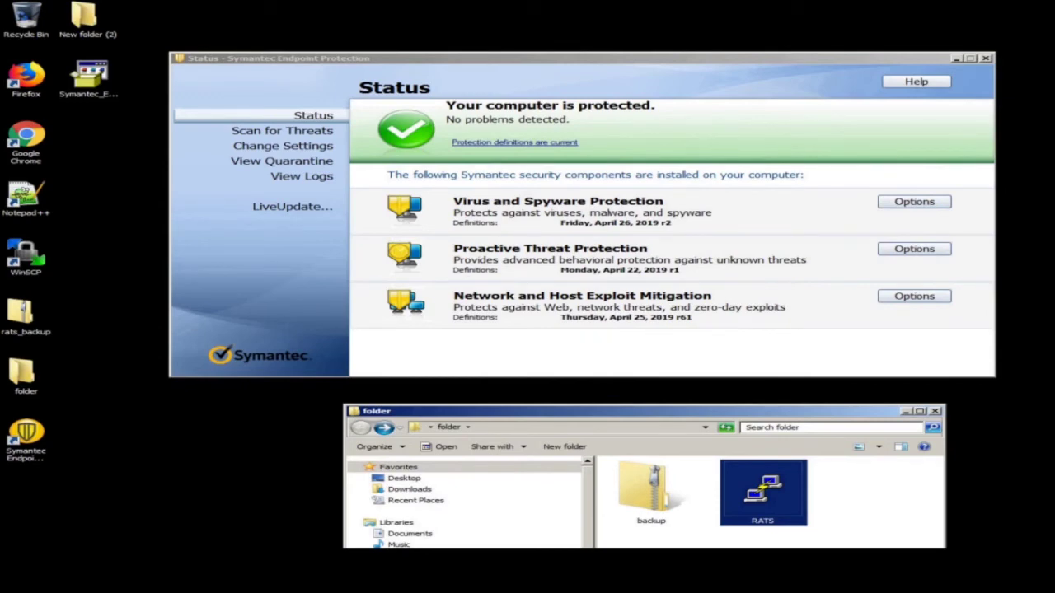
Switch to the endpoint, update the Symantec client's policy profile through Troubleshooting and close the window.
click(910, 82)
click(902, 108)
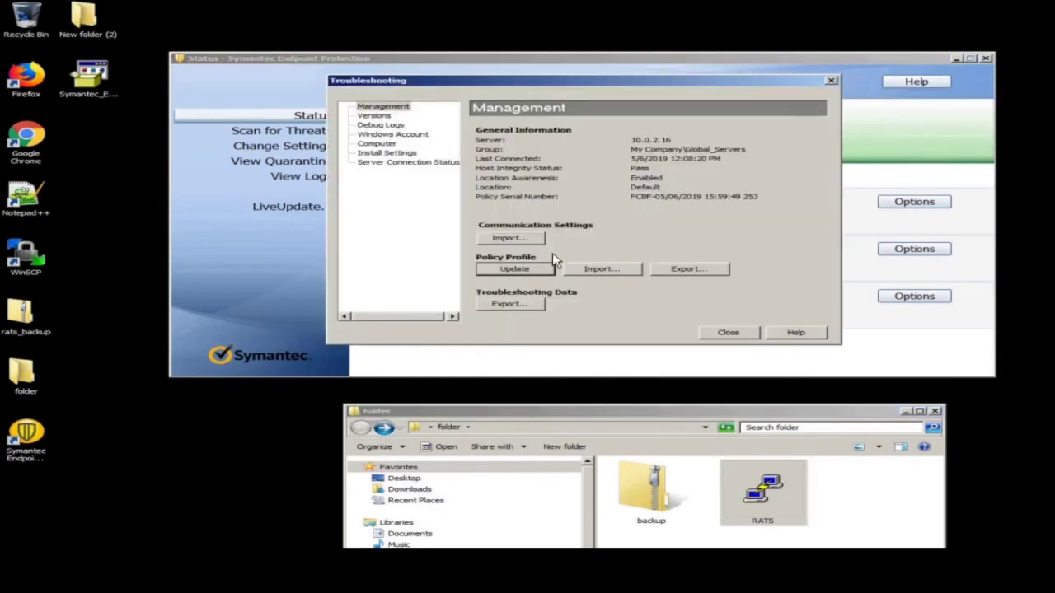
click(733, 333)
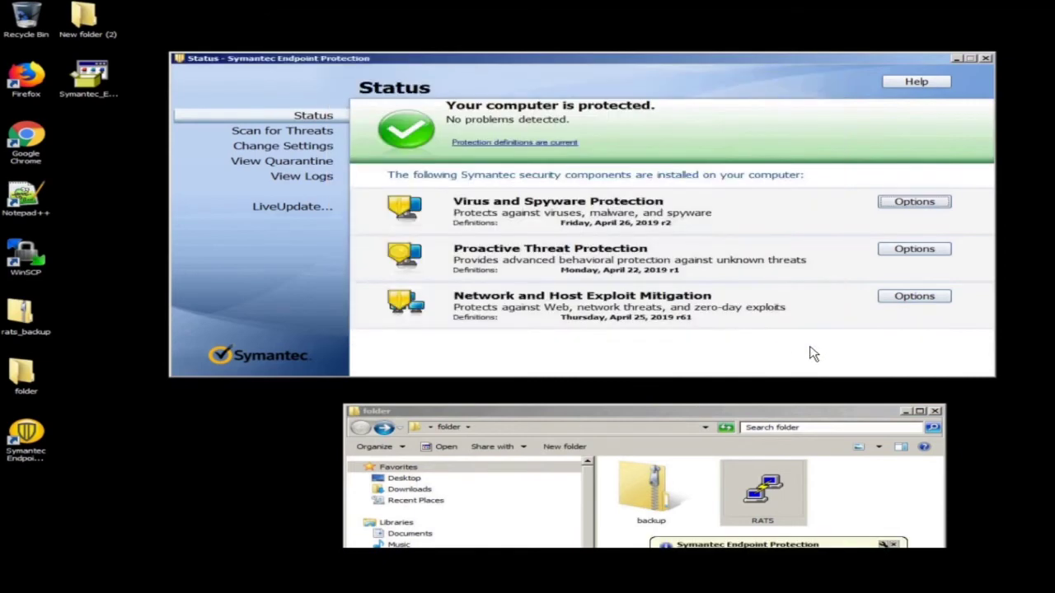
click(848, 499)
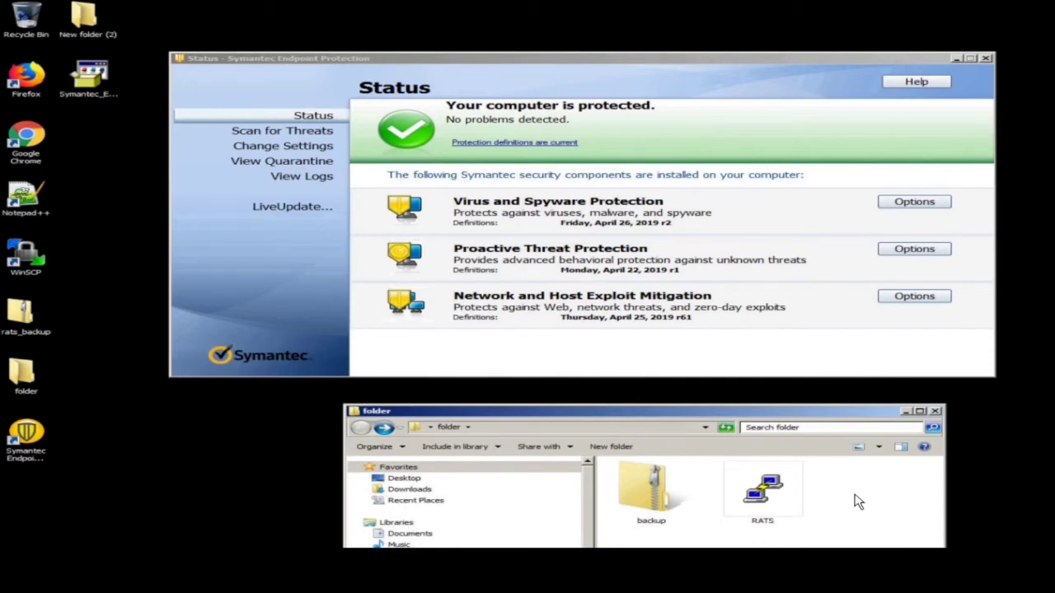
click(766, 504)
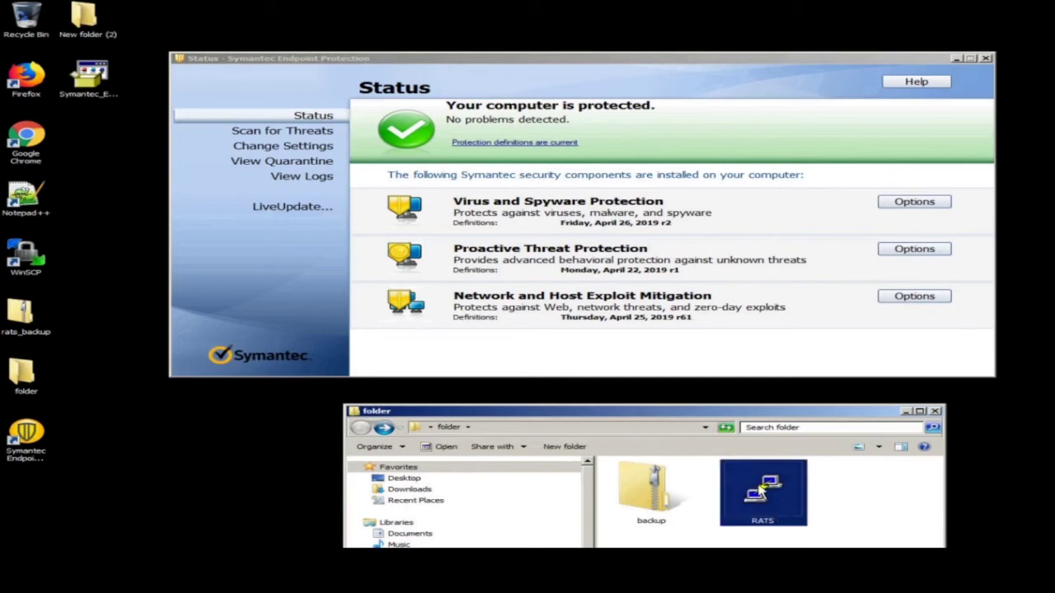
click(897, 489)
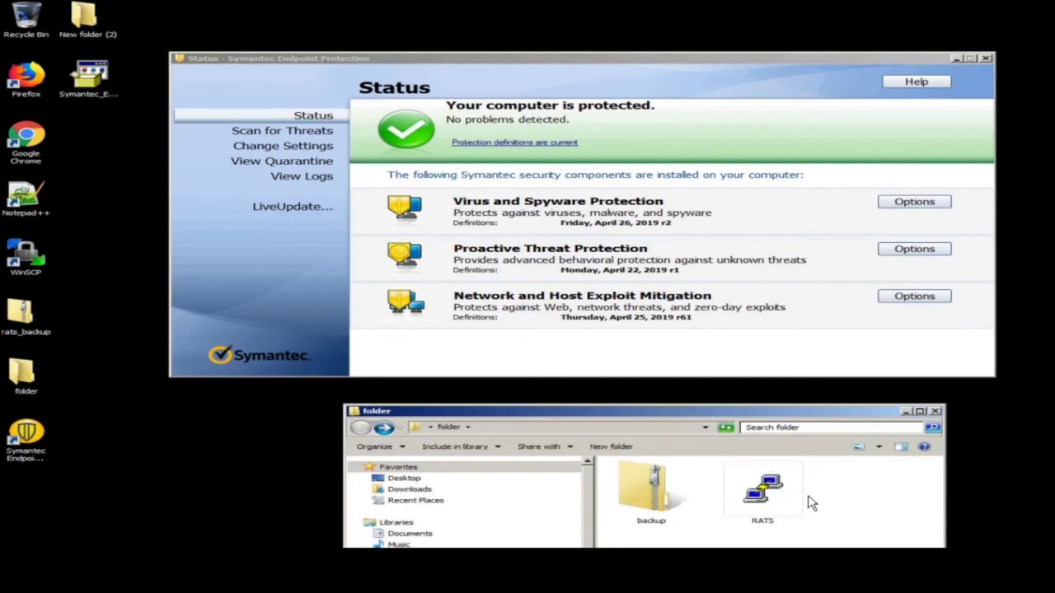